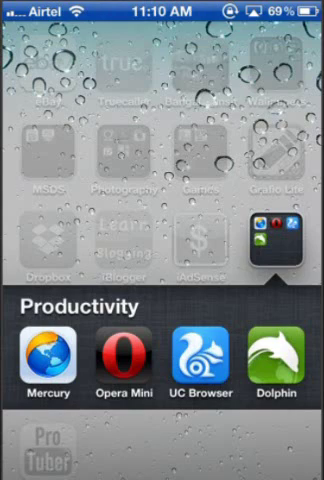
Launch Dolphin Browser from the Productivity folder.
{"action": "left_click", "coordinate": [276, 355]}
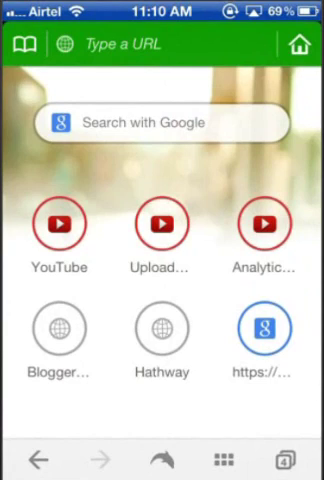
Draw a G gesture in Dolphin to open Google, then return to the start page.
{"action": "left_click", "coordinate": [162, 459]}
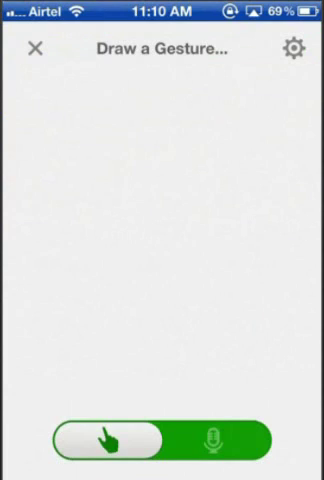
{"action": "left_click_drag", "start_coordinate": [192, 153], "coordinate": [172, 375]}
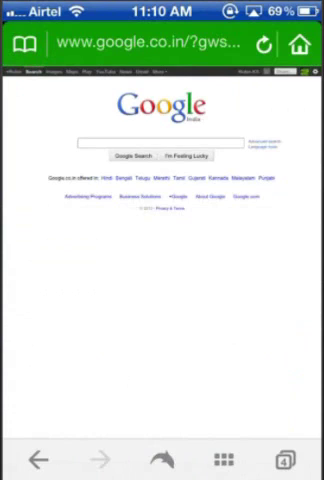
{"action": "left_click", "coordinate": [299, 43]}
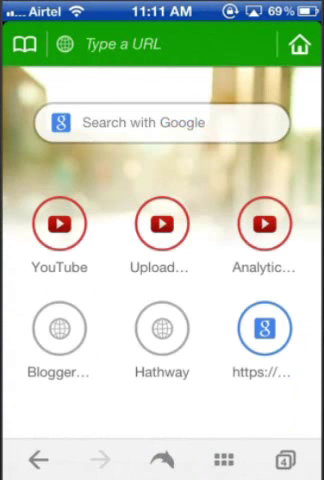
Open and close Dolphin's grid menu, then launch UC Browser.
{"action": "left_click", "coordinate": [223, 459]}
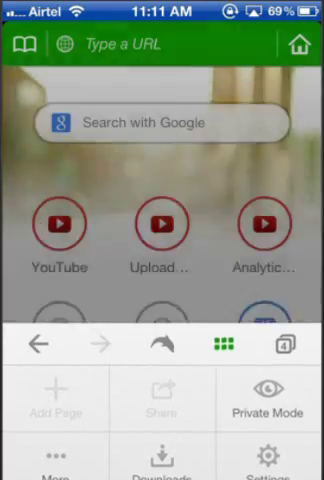
{"action": "left_click", "coordinate": [162, 150]}
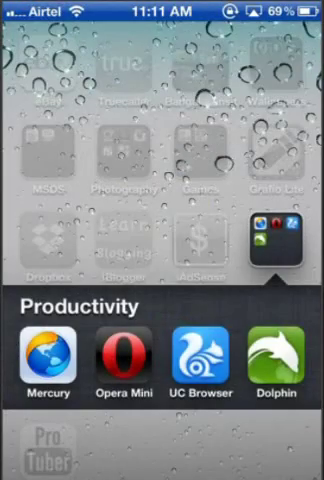
{"action": "left_click", "coordinate": [201, 355]}
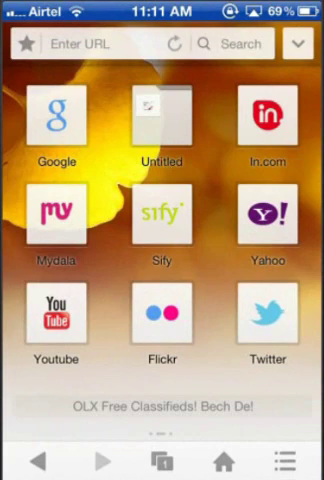
Open UC Browser's menu and switch from Tools to the Settings tab.
{"action": "left_click", "coordinate": [284, 461]}
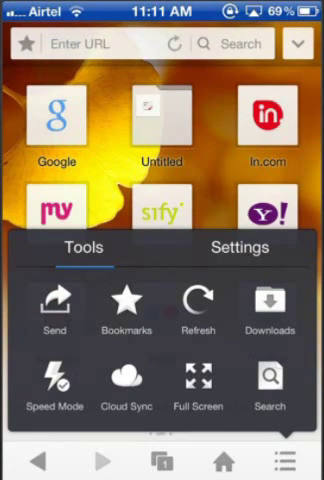
{"action": "left_click", "coordinate": [240, 247]}
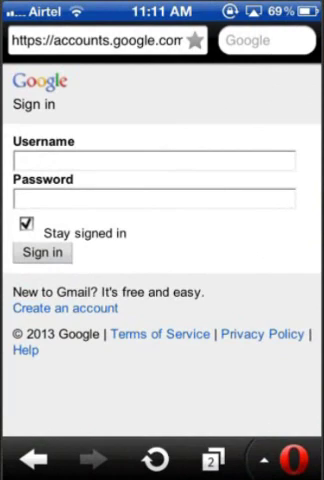
View Opera Mini's Data Usage statistics from the Opera menu, then go back.
{"action": "left_click", "coordinate": [293, 458]}
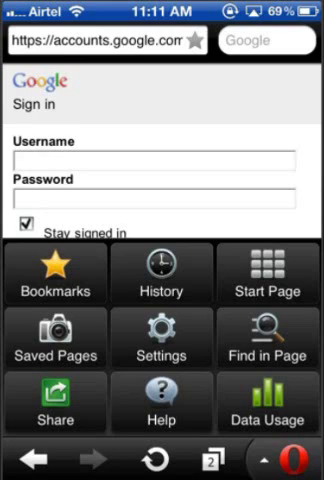
{"action": "left_click", "coordinate": [267, 402]}
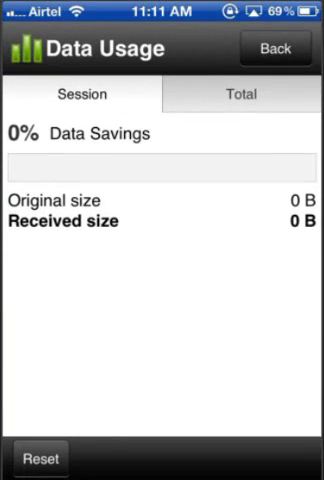
{"action": "left_click", "coordinate": [275, 48]}
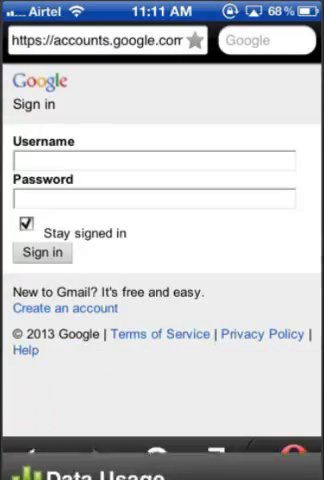
{"action": "key", "text": "super"}
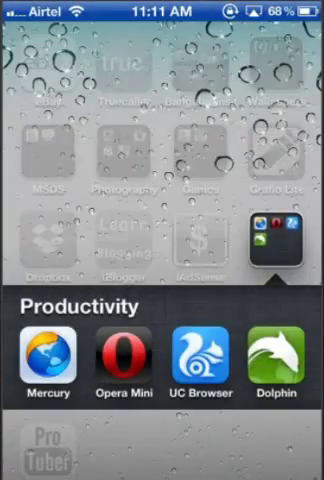
{"action": "left_click", "coordinate": [48, 356]}
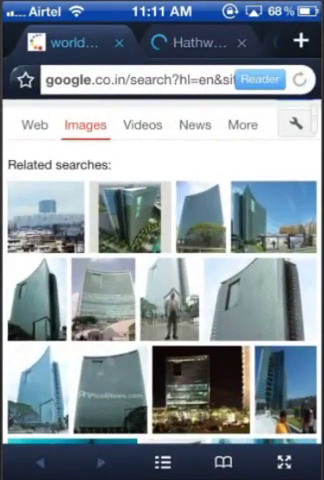
{"action": "left_click", "coordinate": [223, 461]}
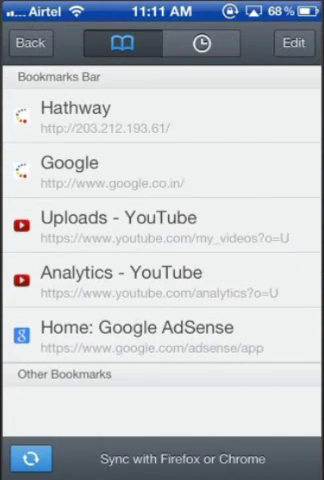
{"action": "left_click", "coordinate": [30, 42]}
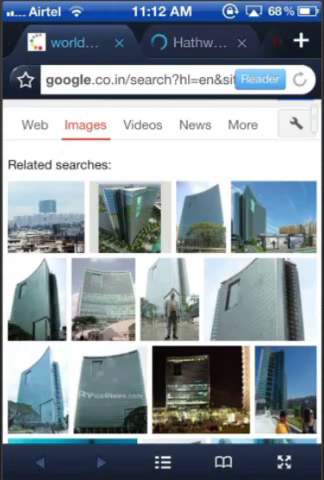
{"action": "key", "text": "super"}
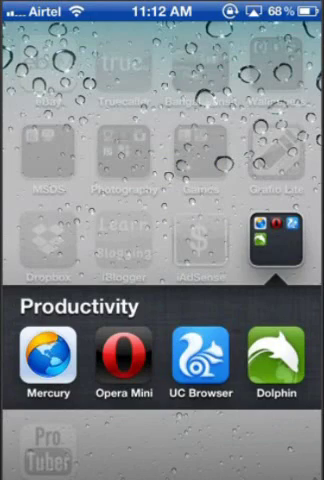